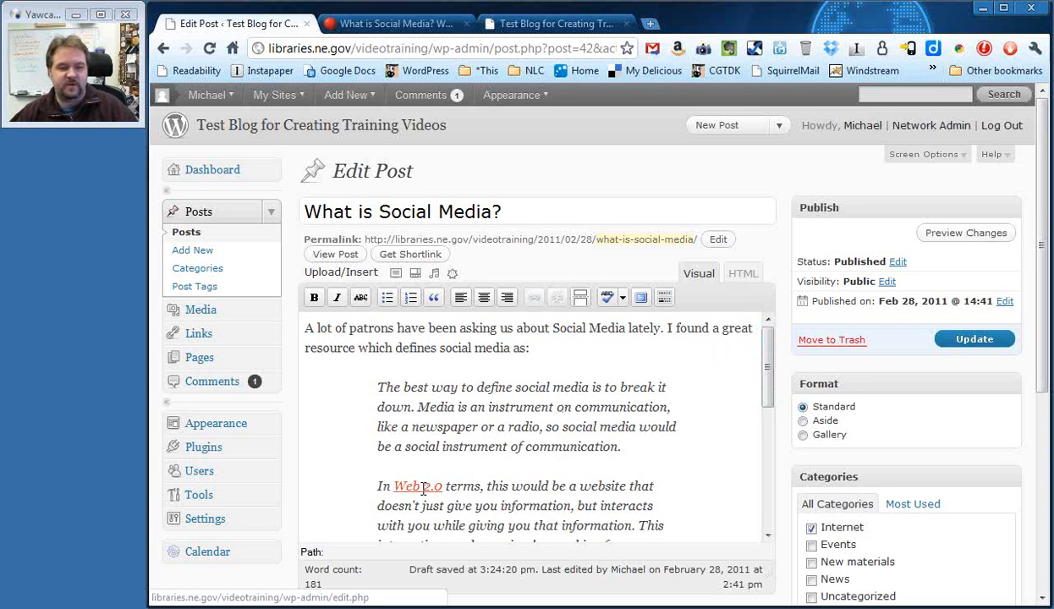
Copy the web address of the About.com article "What is Social Media?", webtrends.about.com/od/web20/a/social-media.htm
{"action": "left_click_drag", "start_coordinate": [767, 357], "coordinate": [705, 428]}
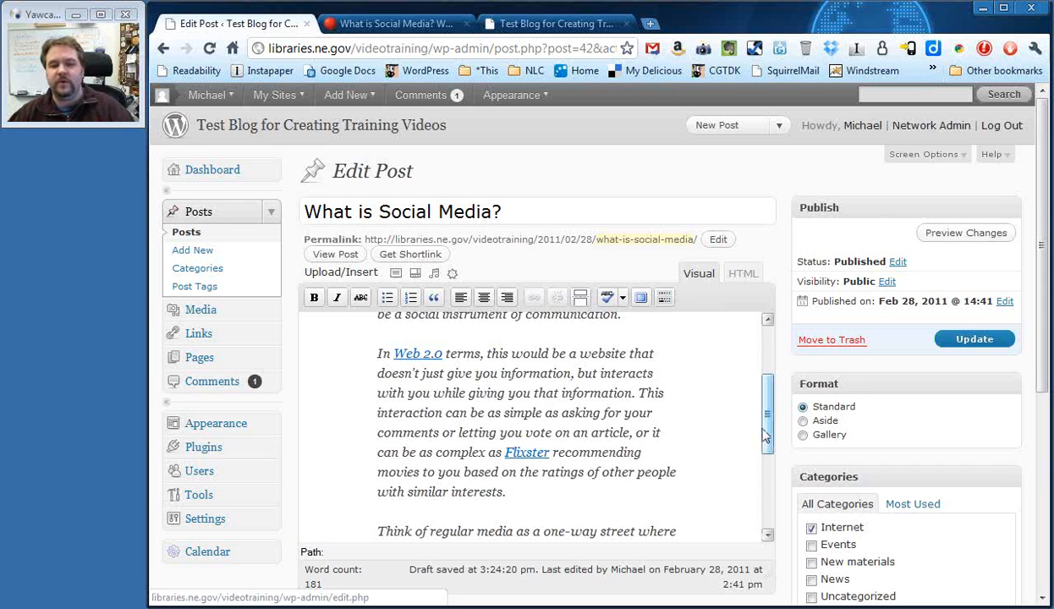
{"action": "left_click_drag", "start_coordinate": [766, 447], "coordinate": [768, 501]}
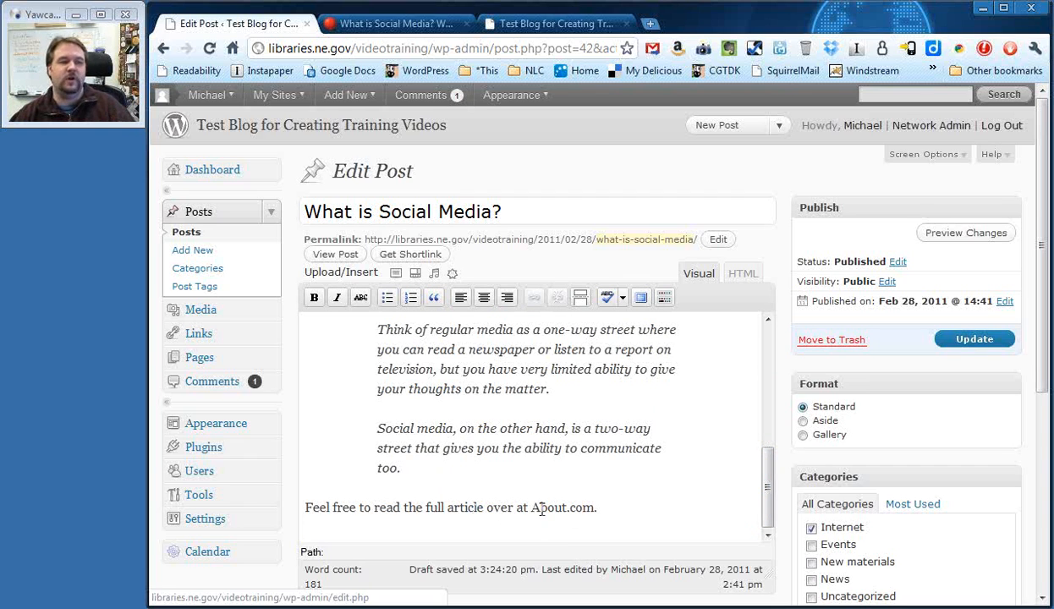
{"action": "left_click", "coordinate": [402, 25]}
{"action": "scroll", "coordinate": [475, 188], "scroll_direction": "up", "scroll_amount": 4}
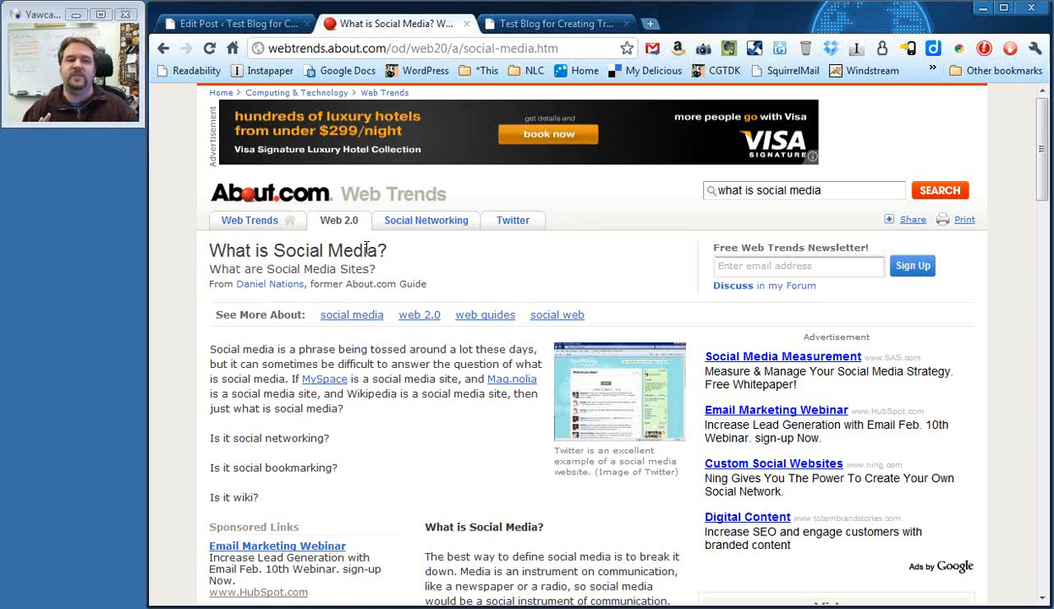
{"action": "left_click", "coordinate": [372, 48]}
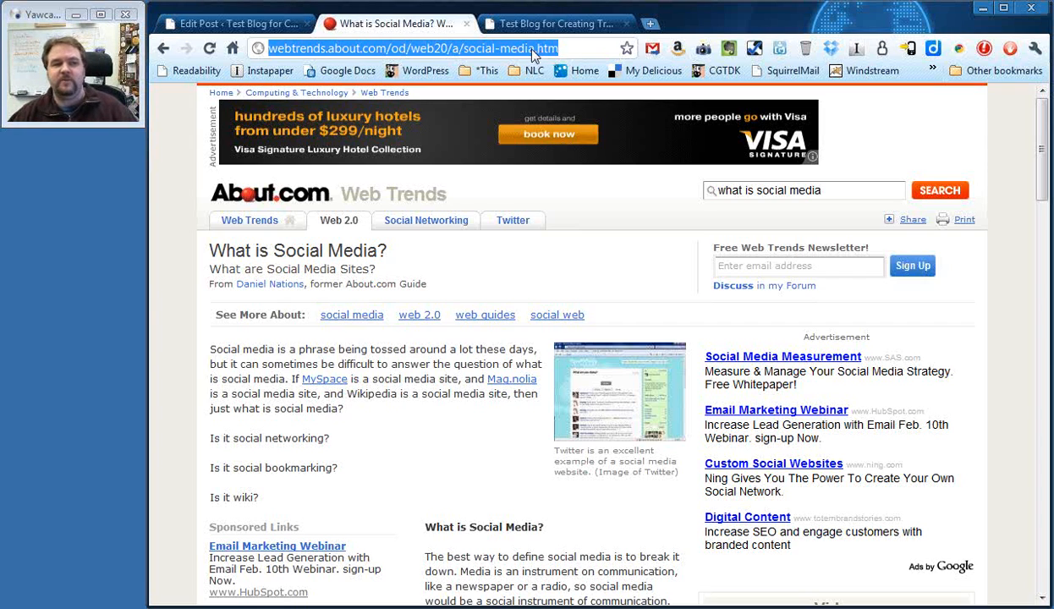
{"action": "right_click", "coordinate": [297, 52]}
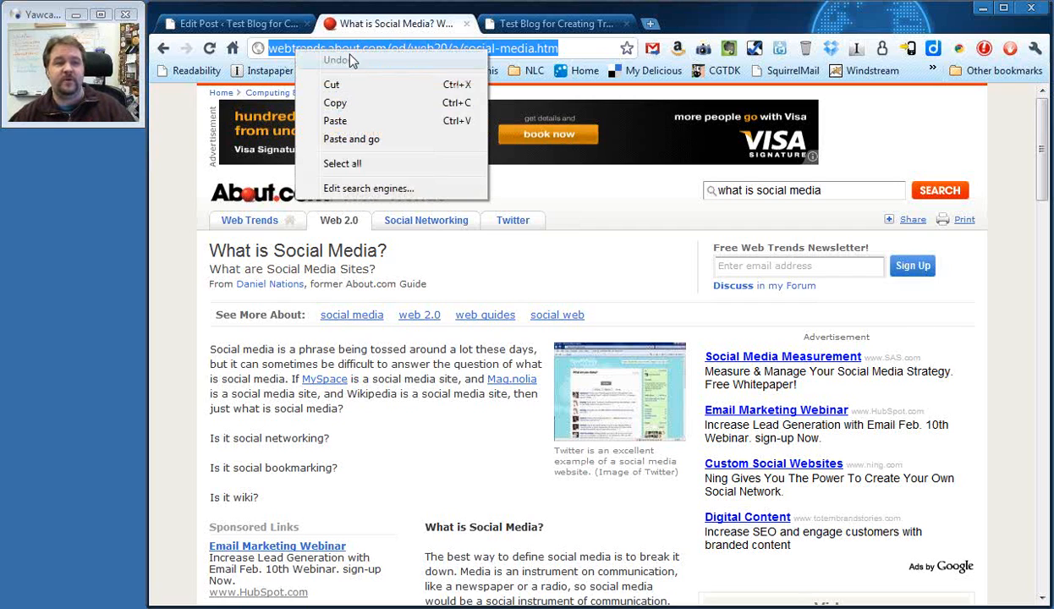
{"action": "left_click", "coordinate": [343, 100]}
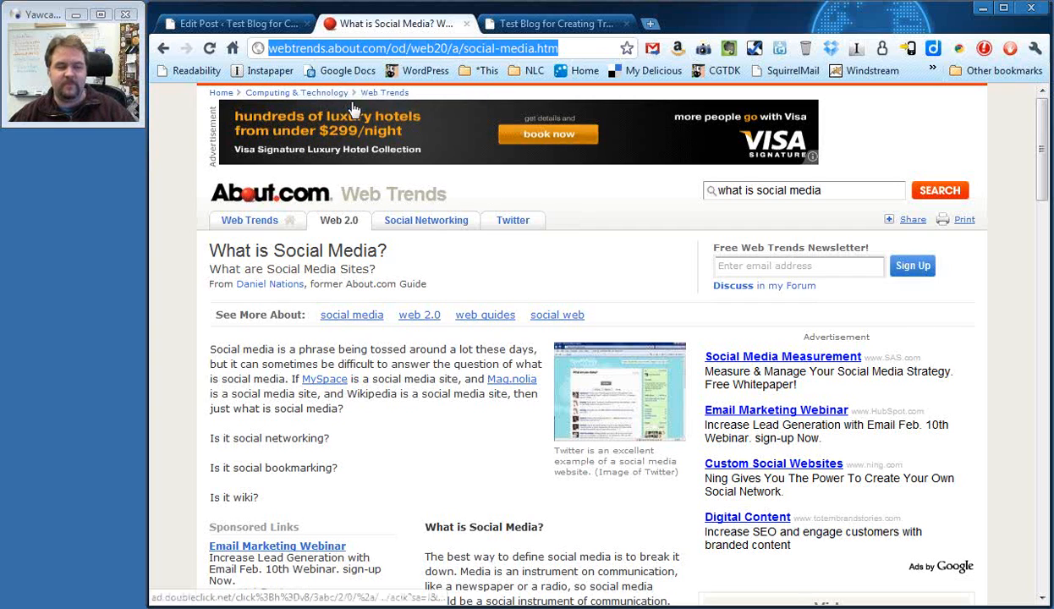
{"action": "left_click", "coordinate": [264, 32]}
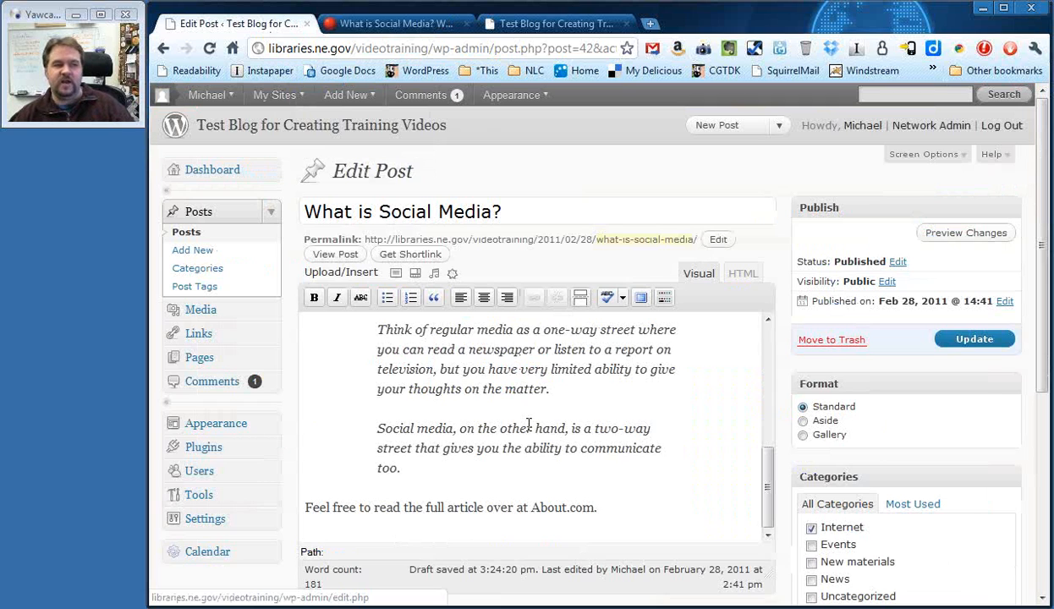
{"action": "left_click_drag", "start_coordinate": [531, 507], "coordinate": [594, 508]}
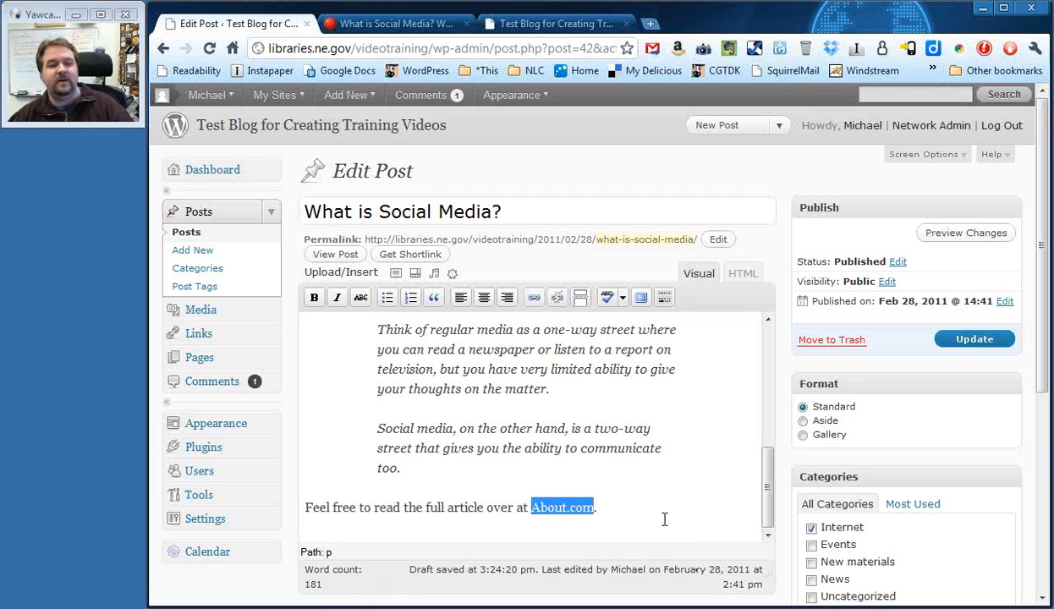
{"action": "left_click", "coordinate": [534, 299]}
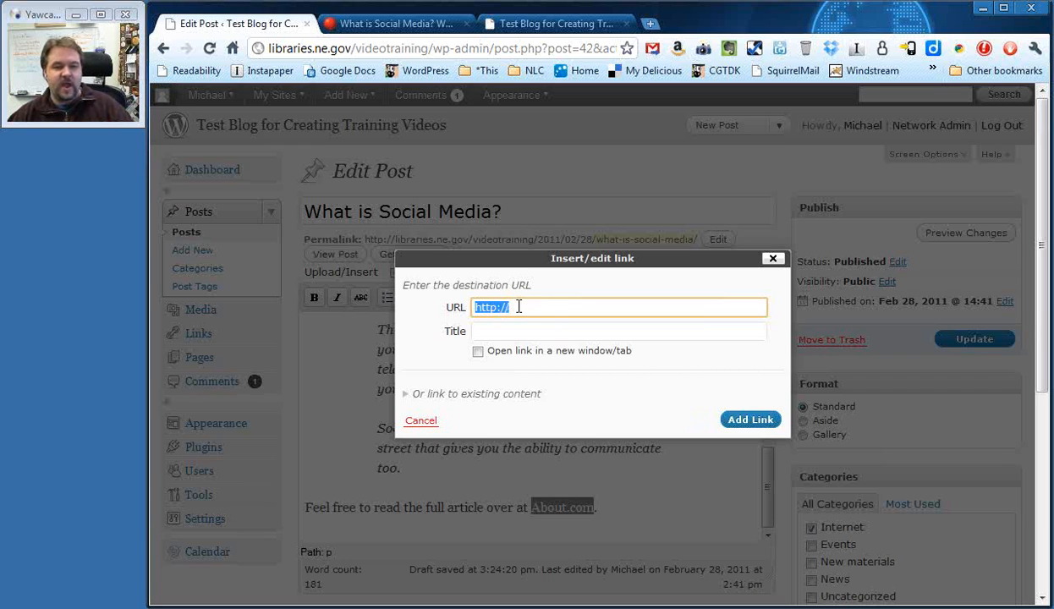
{"action": "left_click", "coordinate": [527, 310]}
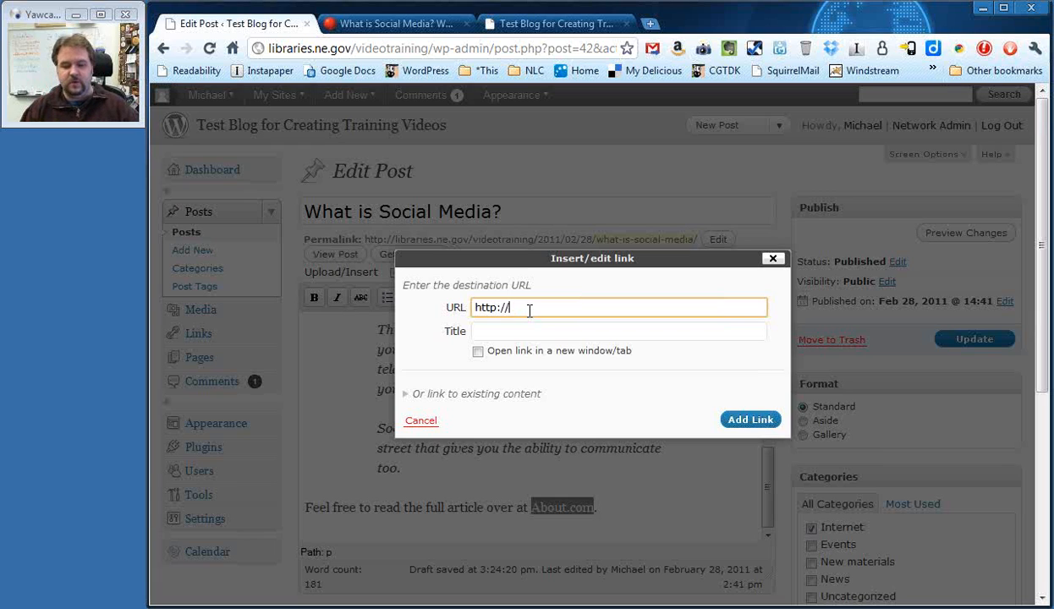
{"action": "key", "text": "BackSpace"}
{"action": "key", "text": "BackSpace"}
{"action": "key", "text": "BackSpace"}
{"action": "key", "text": "BackSpace"}
{"action": "key", "text": "BackSpace"}
{"action": "key", "text": "BackSpace"}
{"action": "key", "text": "BackSpace"}
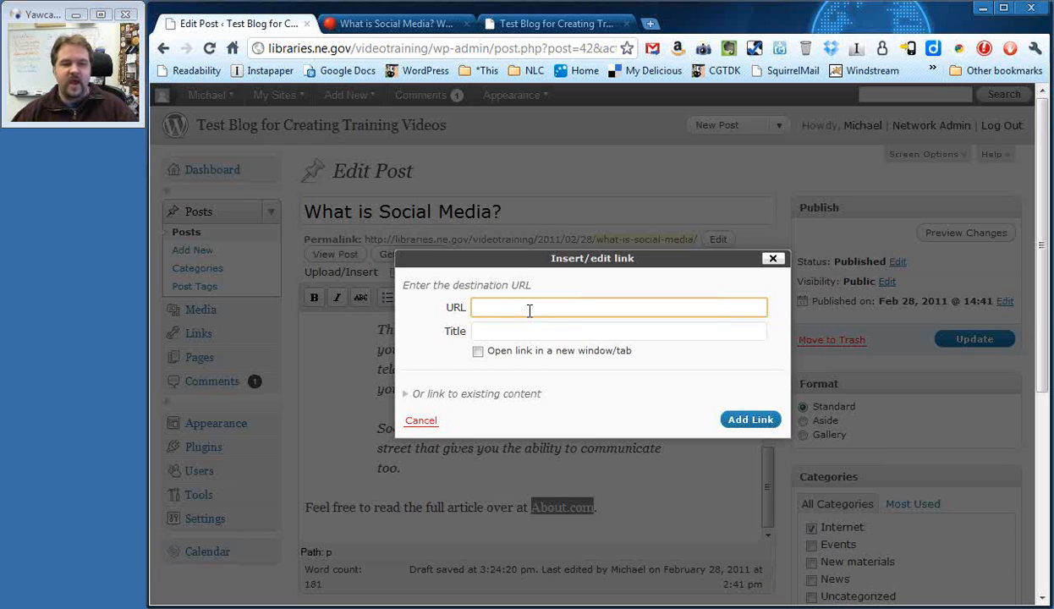
{"action": "right_click", "coordinate": [530, 311]}
{"action": "left_click", "coordinate": [582, 401]}
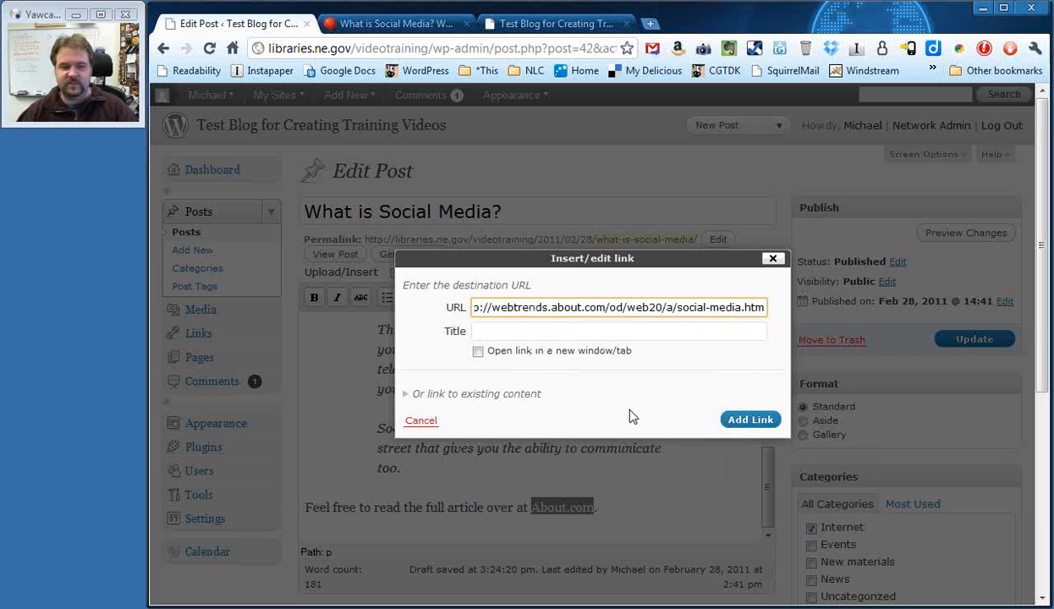
{"action": "left_click", "coordinate": [476, 307]}
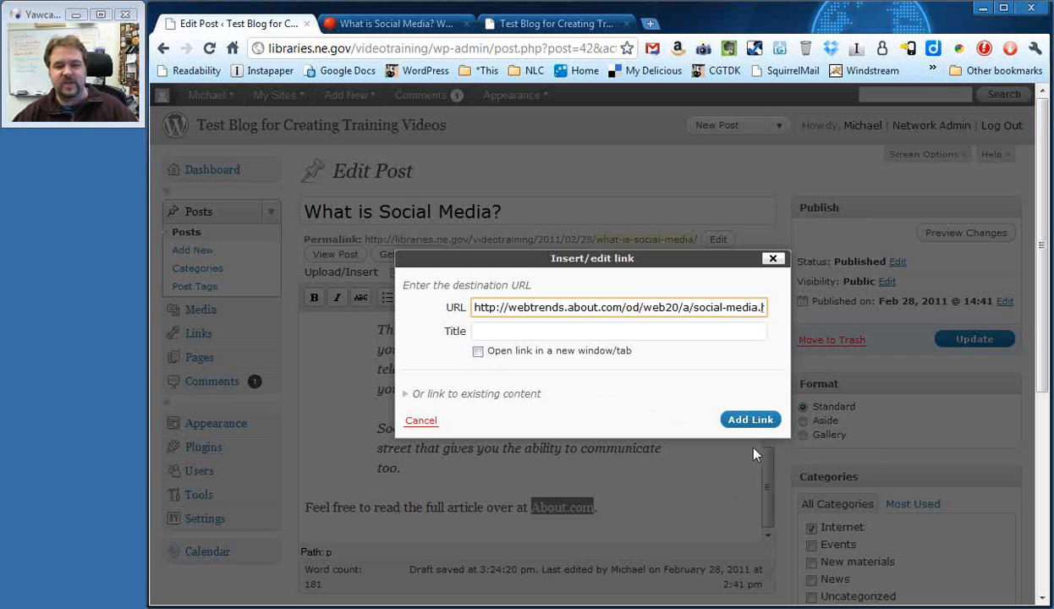
{"action": "left_click", "coordinate": [752, 420]}
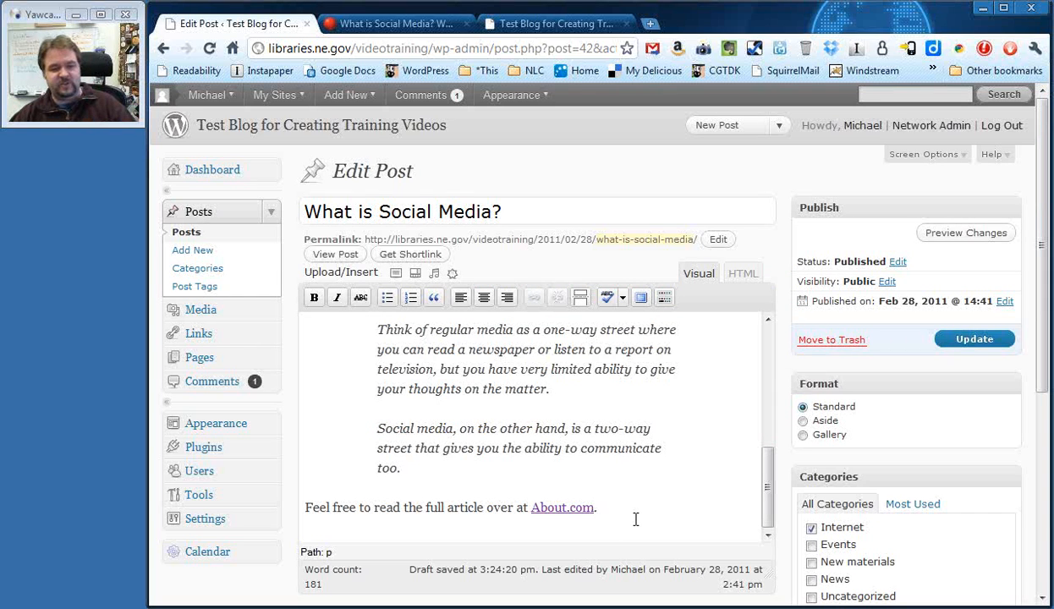
Reopen the settings of the About.com link to review its destination URL, and close them without changes
{"action": "scroll", "coordinate": [626, 512], "scroll_direction": "up", "scroll_amount": 2}
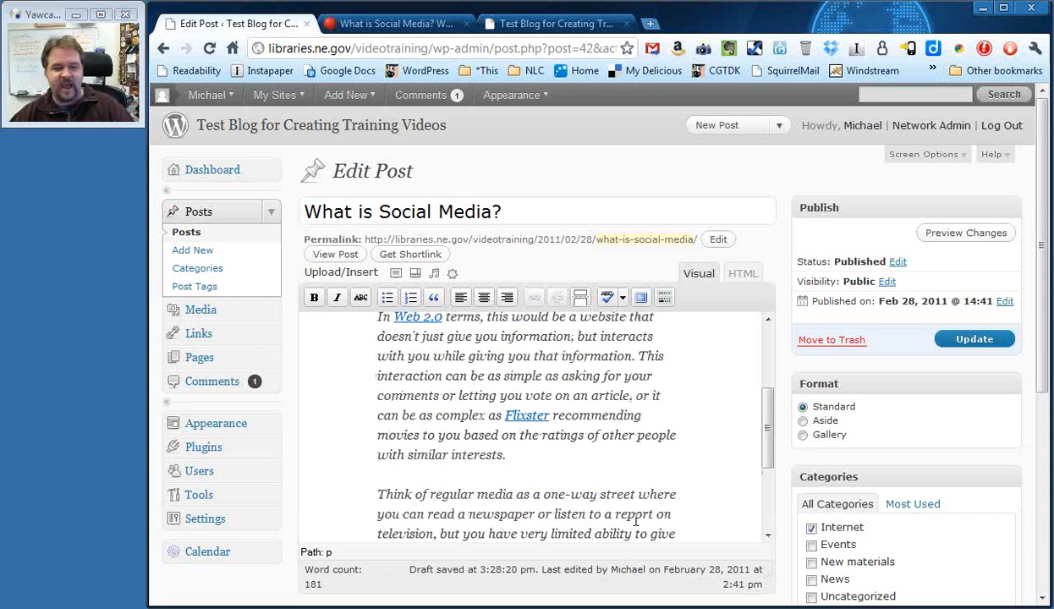
{"action": "scroll", "coordinate": [536, 427], "scroll_direction": "down", "scroll_amount": 4}
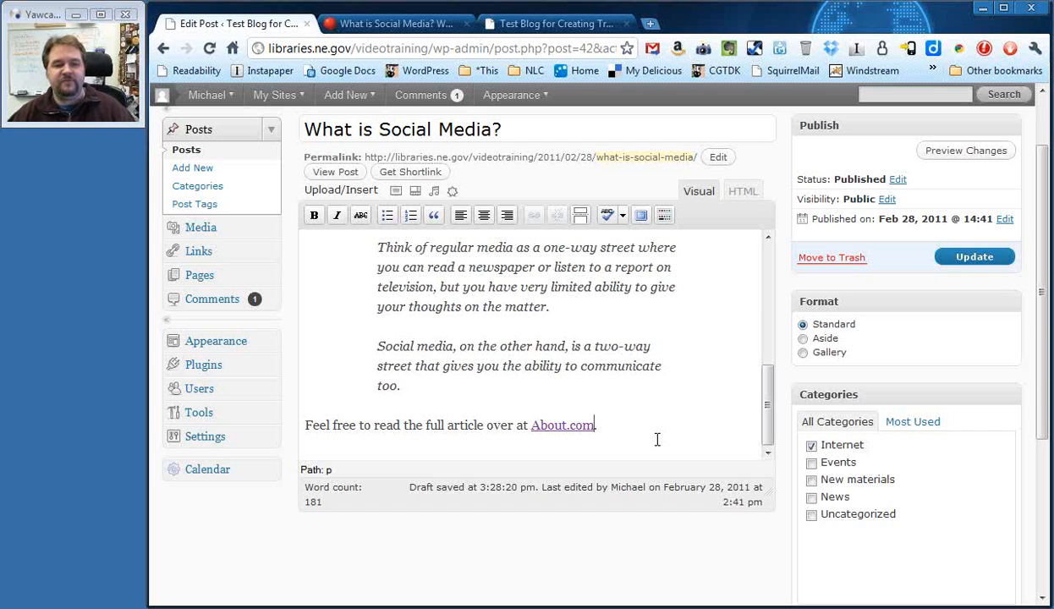
{"action": "left_click", "coordinate": [579, 425]}
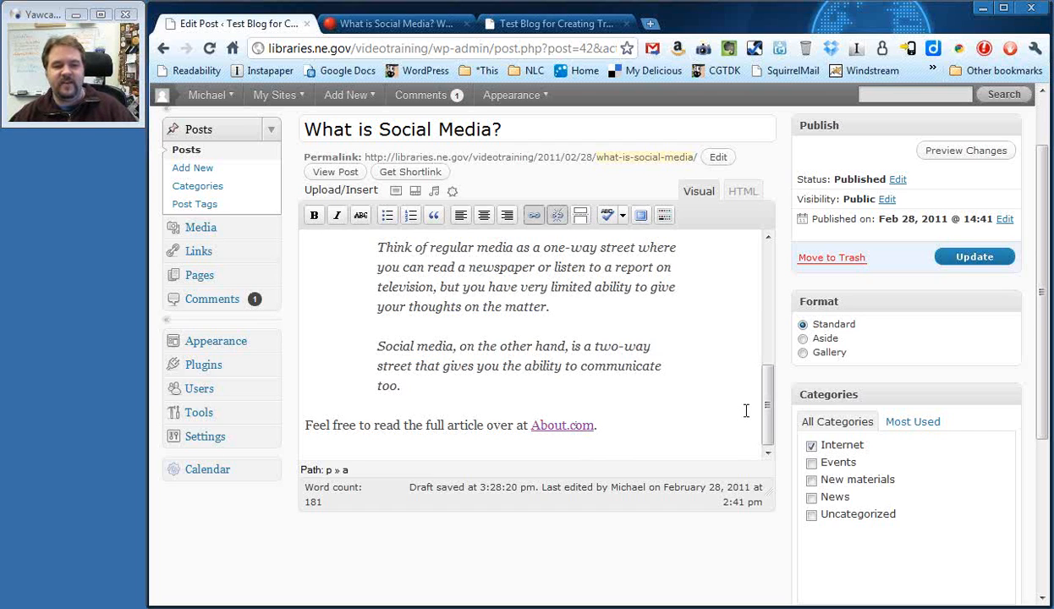
{"action": "left_click", "coordinate": [536, 216]}
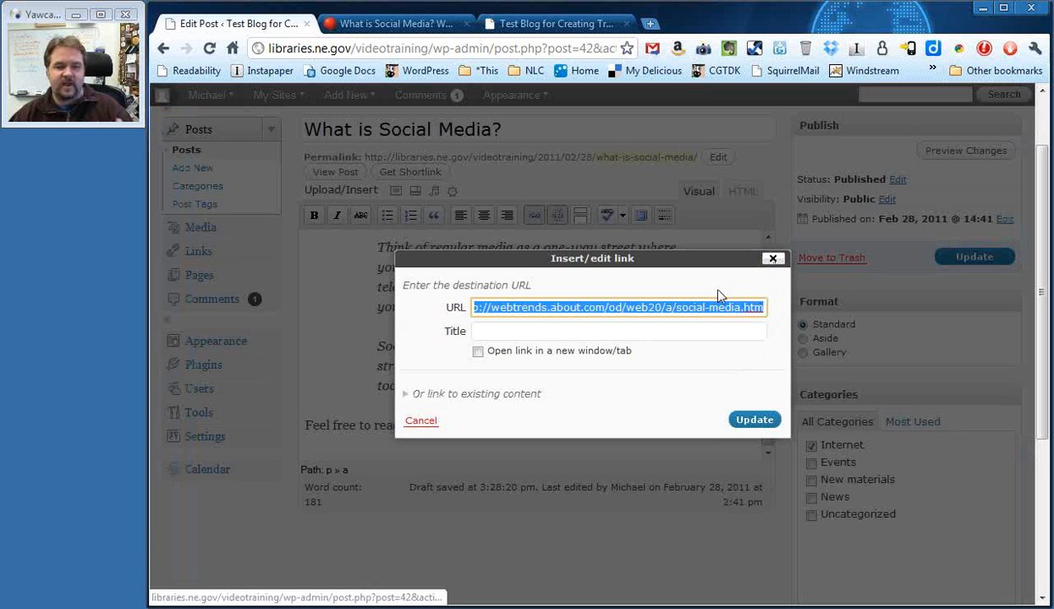
{"action": "left_click", "coordinate": [772, 260]}
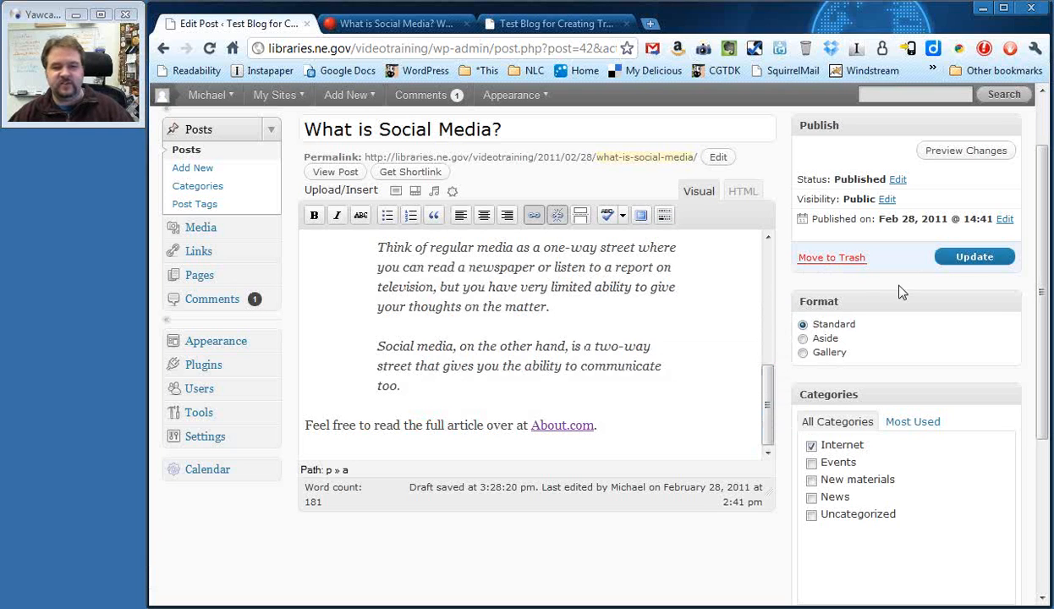
Update the "What is Social Media?" post and reload the public blog home page to get the new version
{"action": "left_click", "coordinate": [962, 264]}
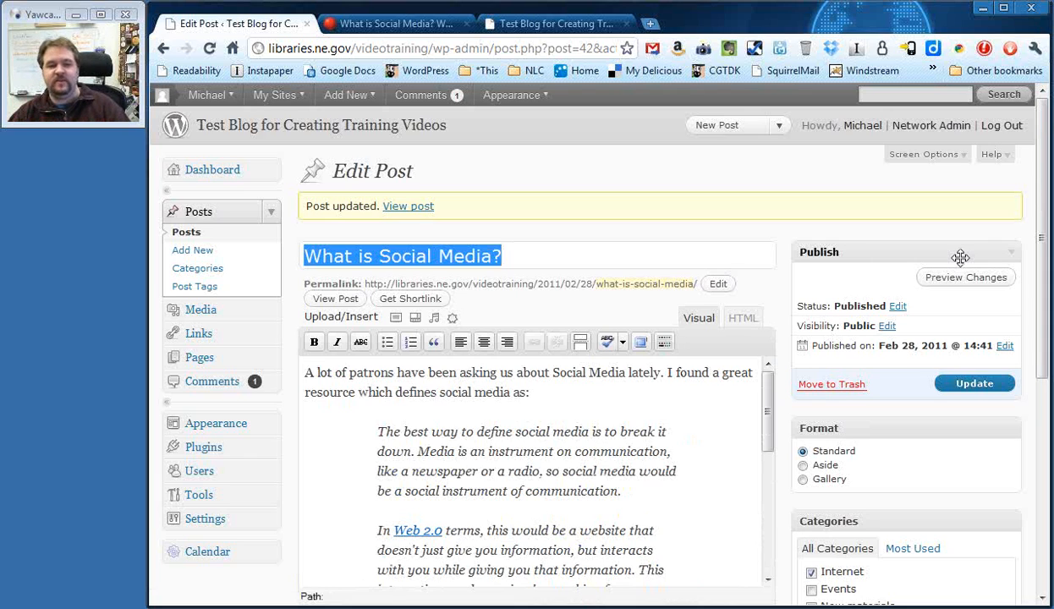
{"action": "left_click", "coordinate": [549, 25]}
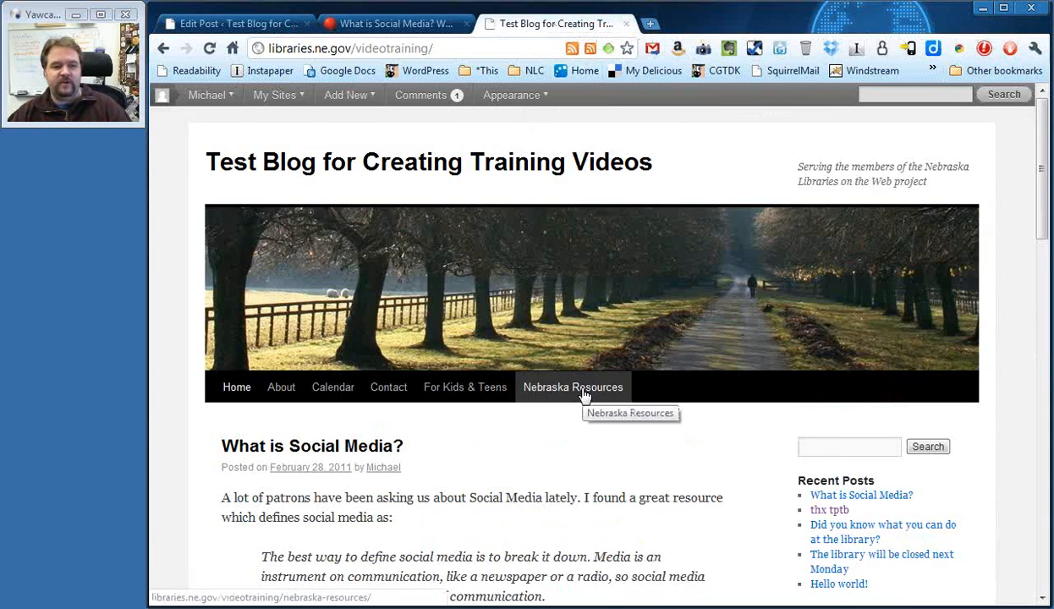
{"action": "scroll", "coordinate": [584, 393], "scroll_direction": "down", "scroll_amount": 3}
{"action": "scroll", "coordinate": [582, 388], "scroll_direction": "down", "scroll_amount": 1}
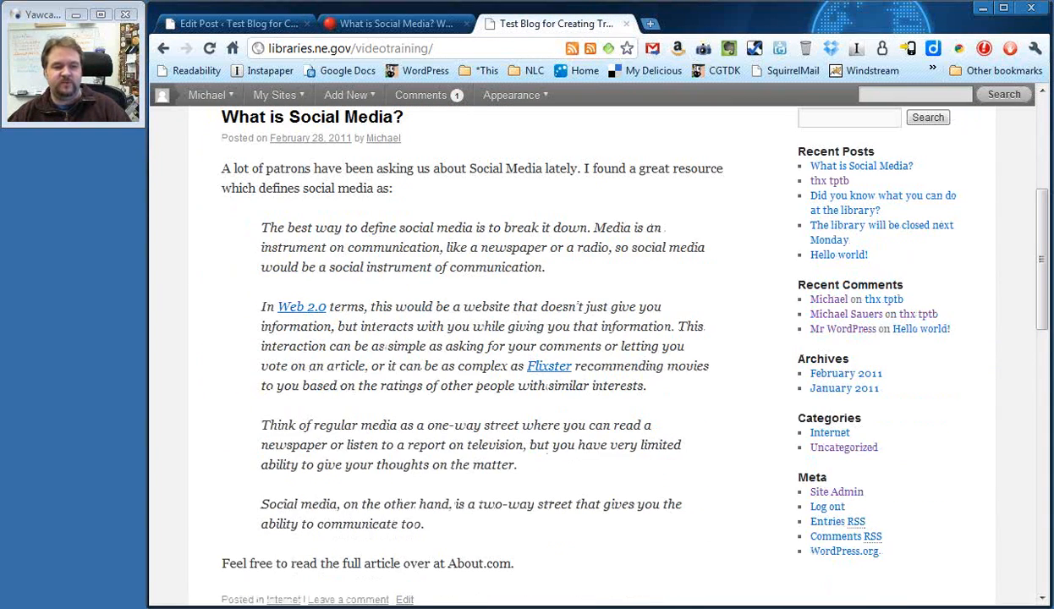
{"action": "left_click", "coordinate": [209, 49]}
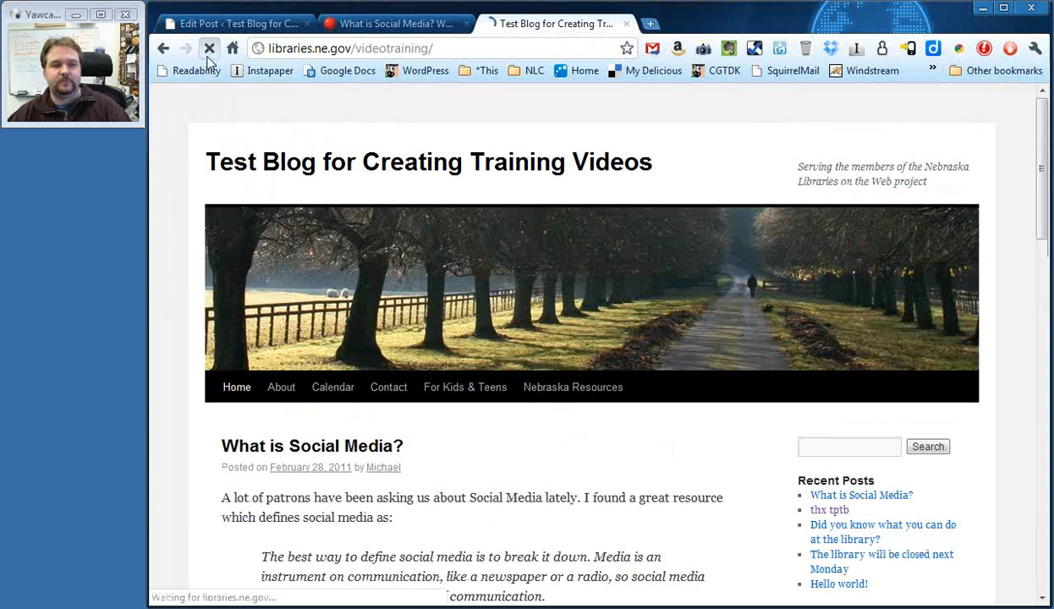
Test the About.com link in the published "What is Social Media?" post and return to the blog
{"action": "scroll", "coordinate": [575, 243], "scroll_direction": "down", "scroll_amount": 5}
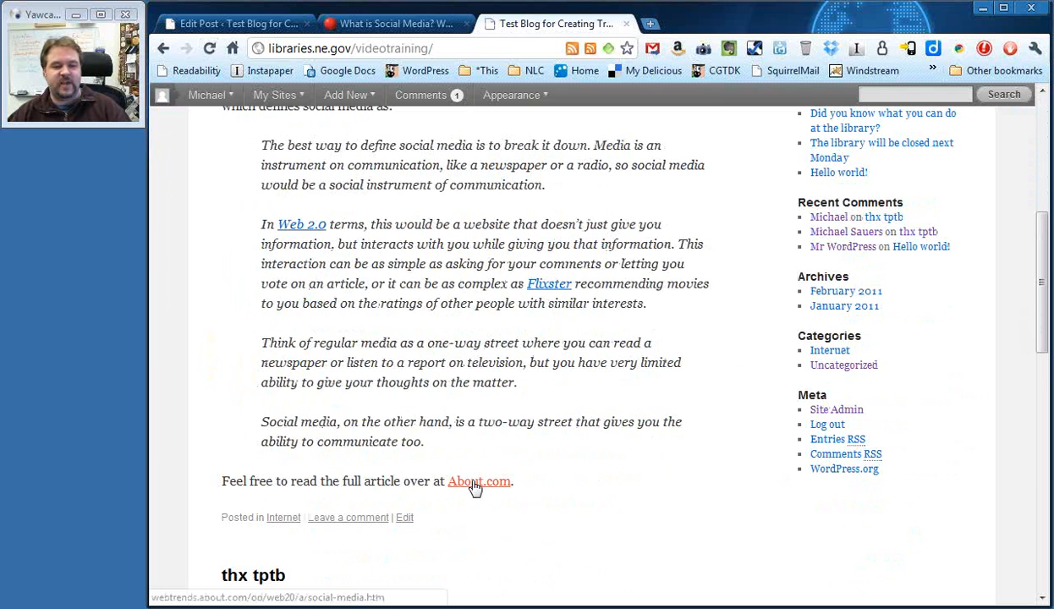
{"action": "left_click", "coordinate": [467, 487]}
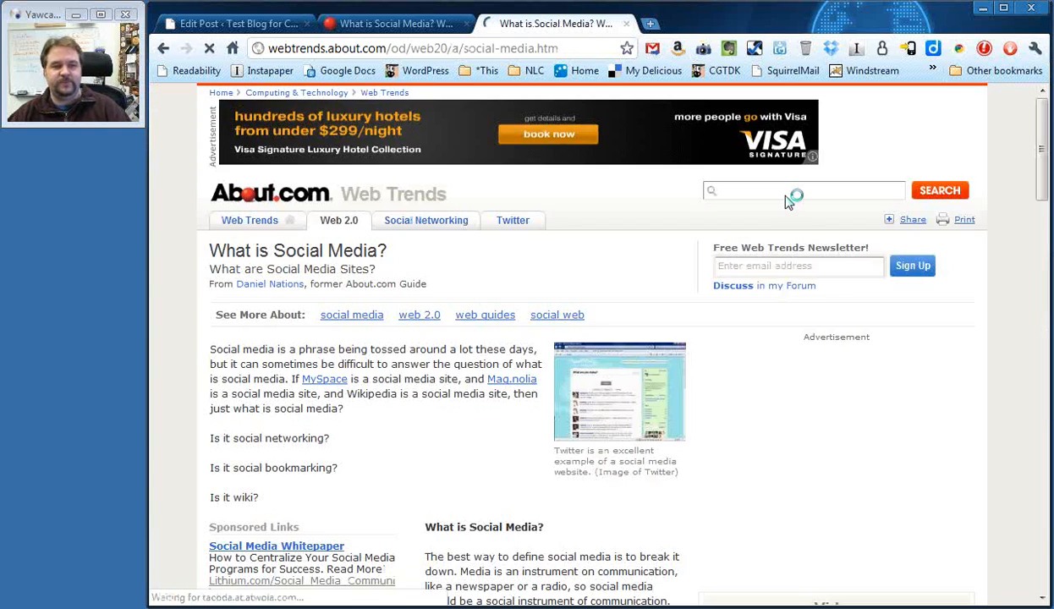
{"action": "left_click", "coordinate": [164, 51]}
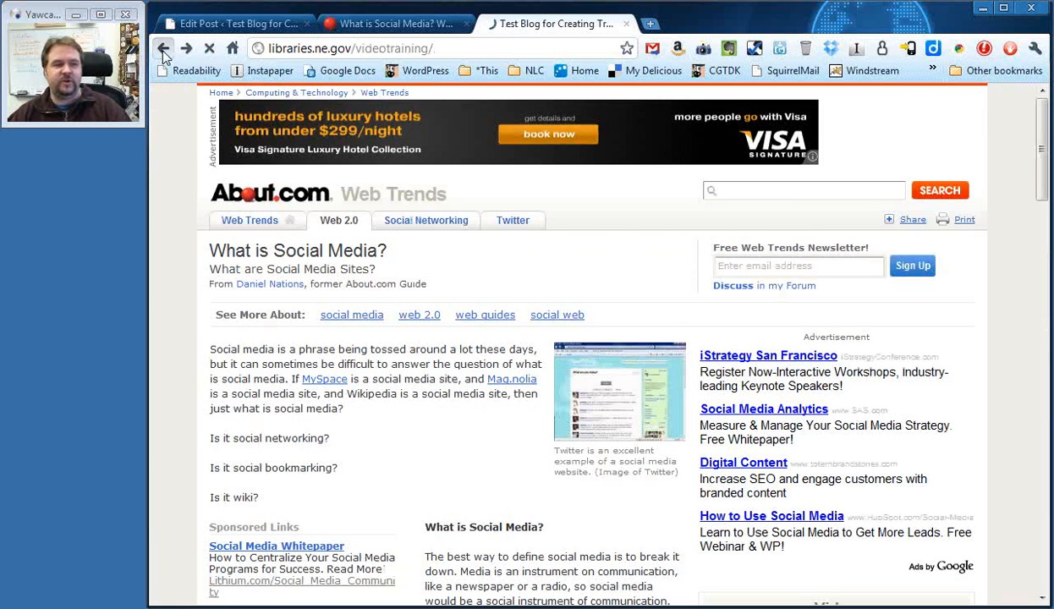